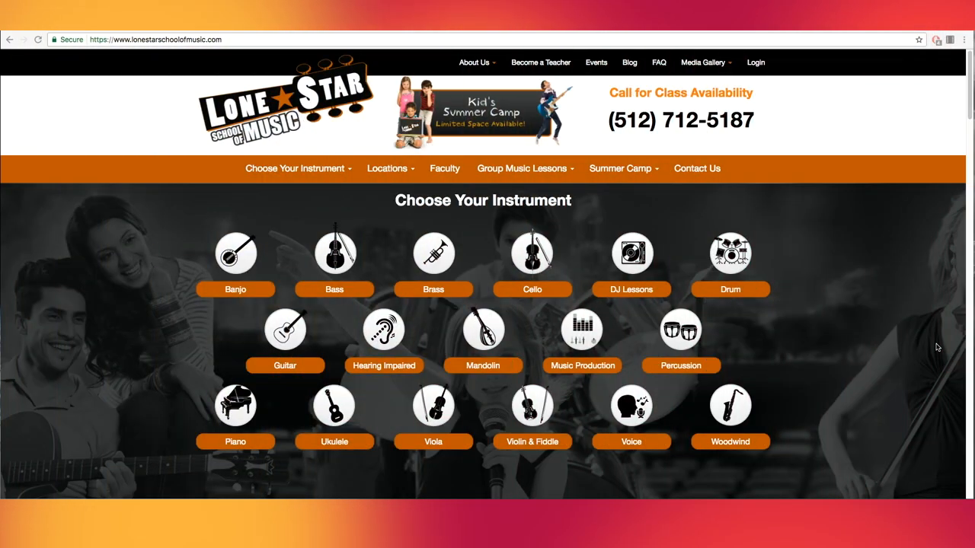
scroll(937, 347, "down", 3)
scroll(938, 351, "down", 1)
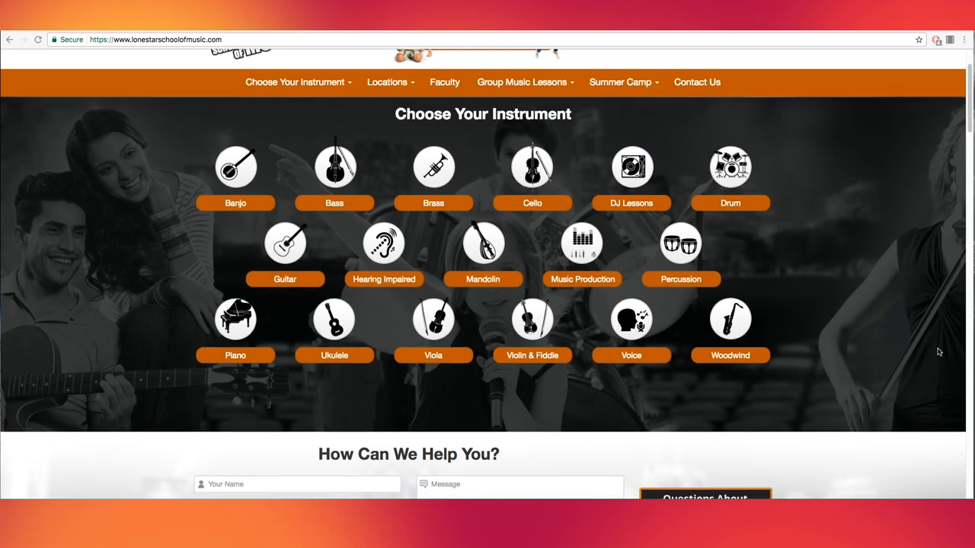
scroll(939, 353, "down", 1)
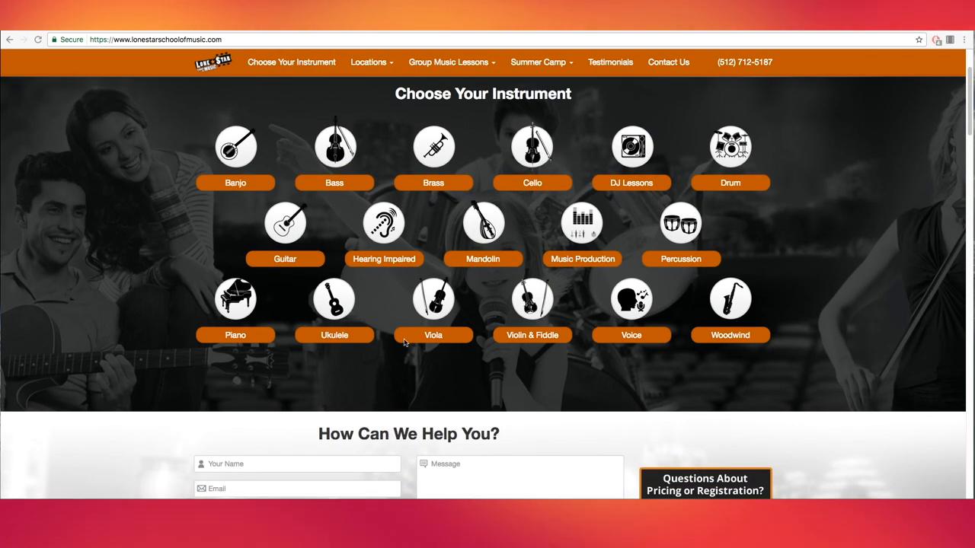
Go to Guitar Lessons and register for the Tuesday 2:30pm Guitar / Piano class.
left_click(285, 251)
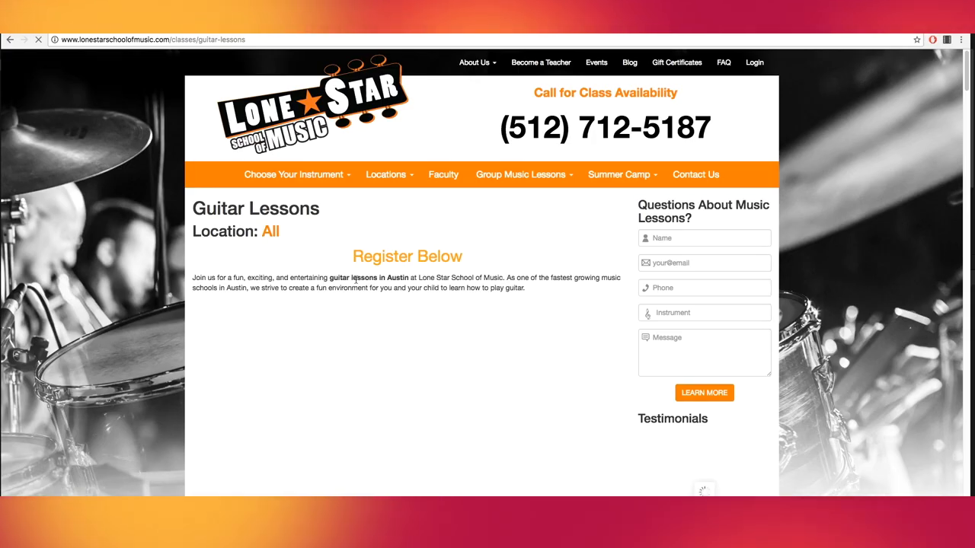
scroll(131, 292, "down", 4)
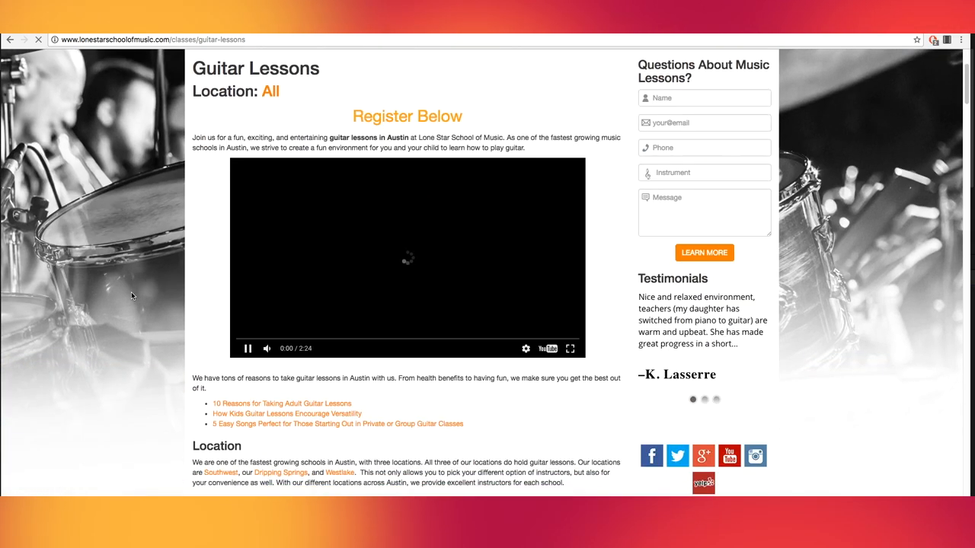
scroll(131, 291, "down", 2)
scroll(131, 296, "down", 3)
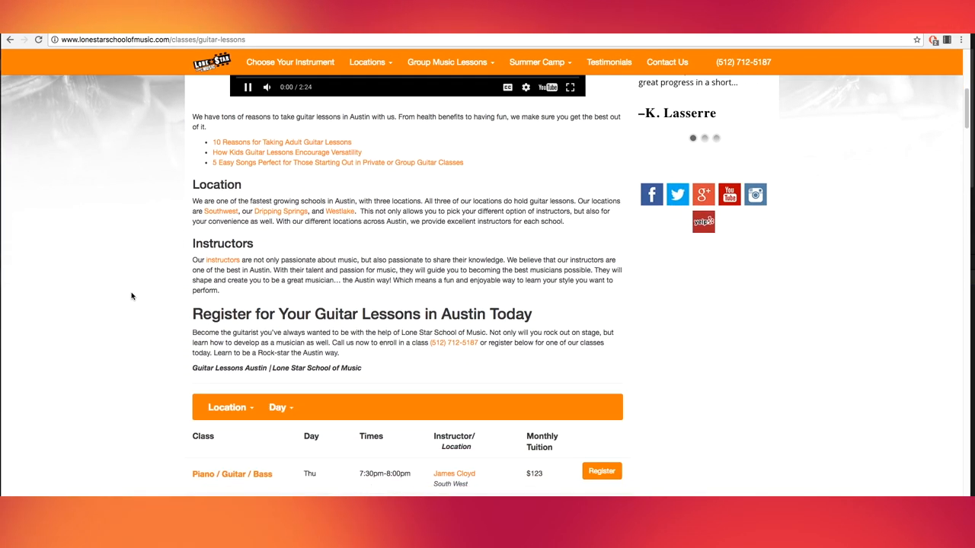
scroll(131, 295, "down", 2)
scroll(132, 297, "down", 2)
scroll(132, 297, "down", 1)
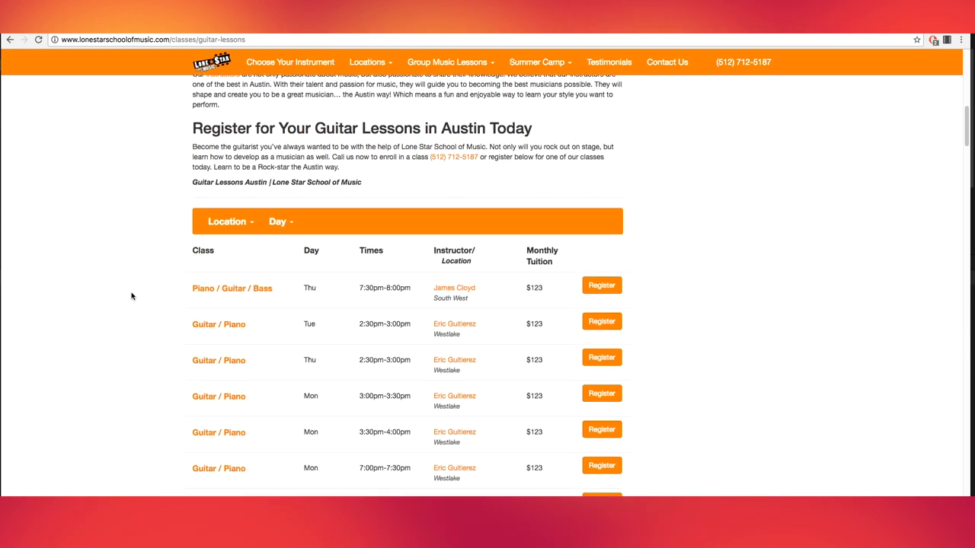
scroll(132, 296, "down", 1)
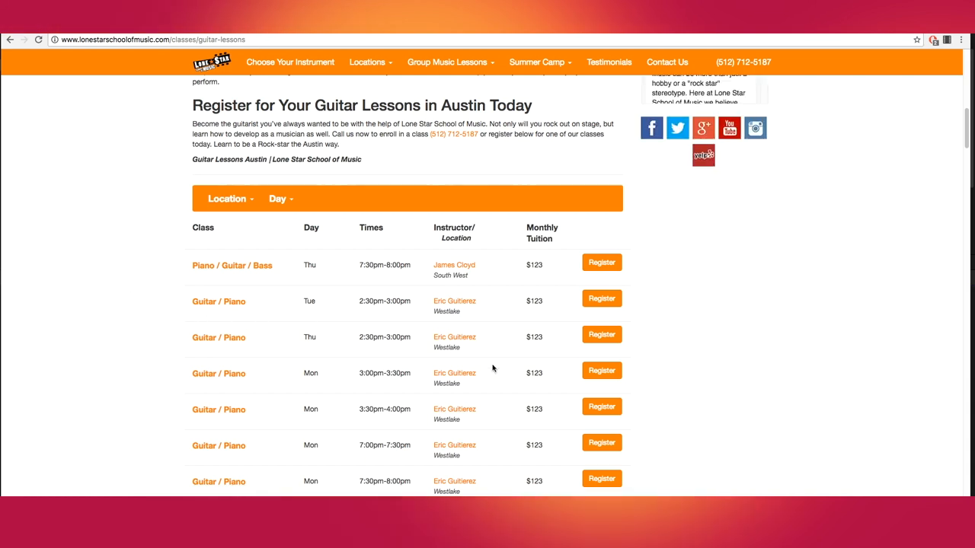
left_click(601, 299)
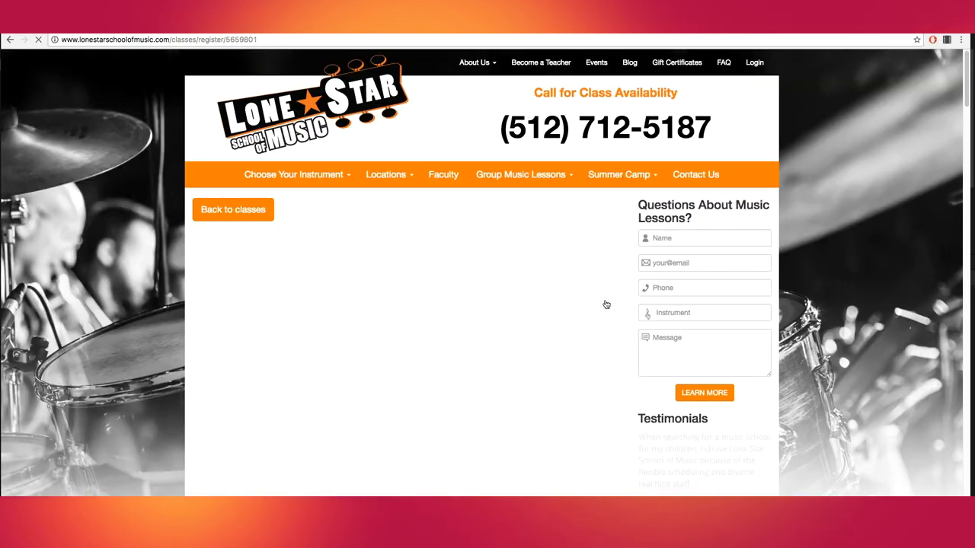
scroll(607, 304, "down", 1)
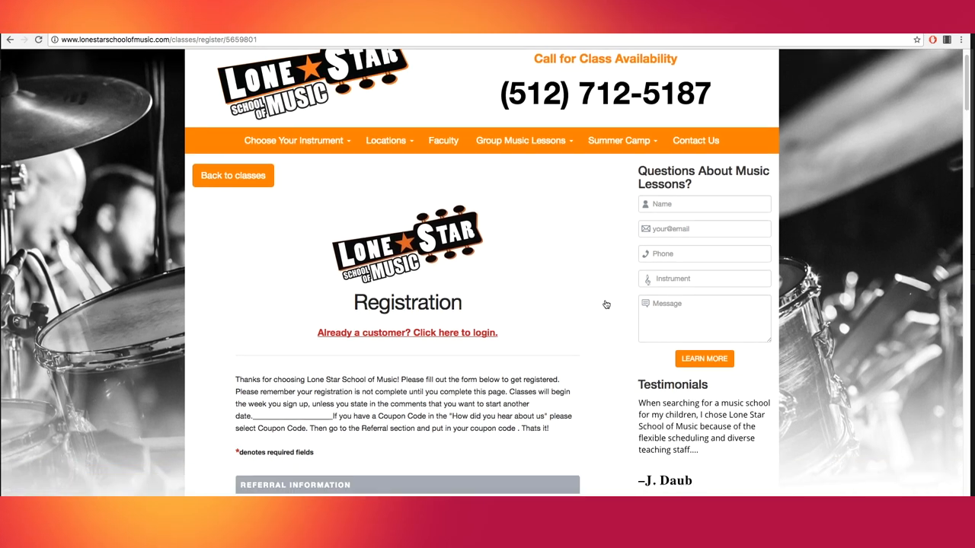
scroll(607, 305, "down", 2)
scroll(606, 304, "down", 2)
scroll(606, 305, "down", 2)
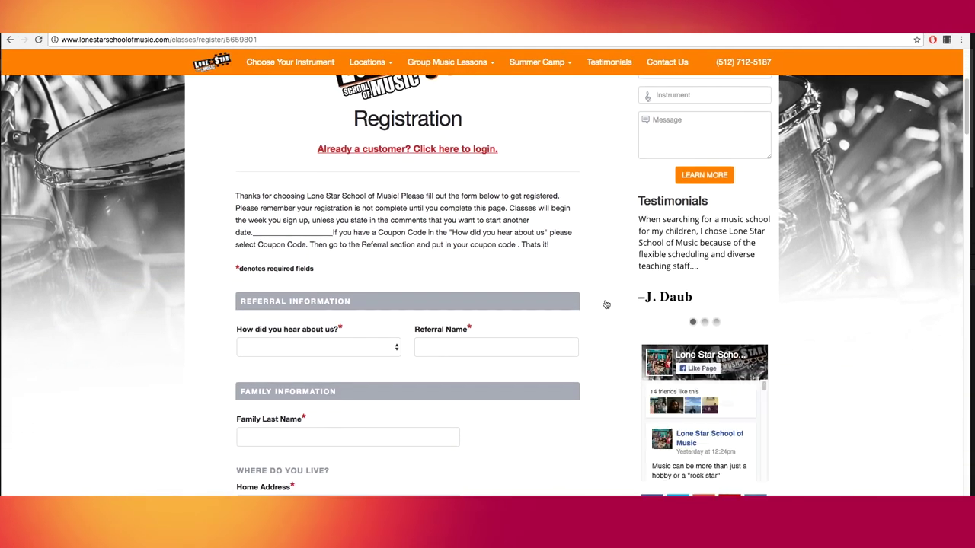
Choose Facebook/ Social Media as the referral source and move to the referral name.
left_click(373, 350)
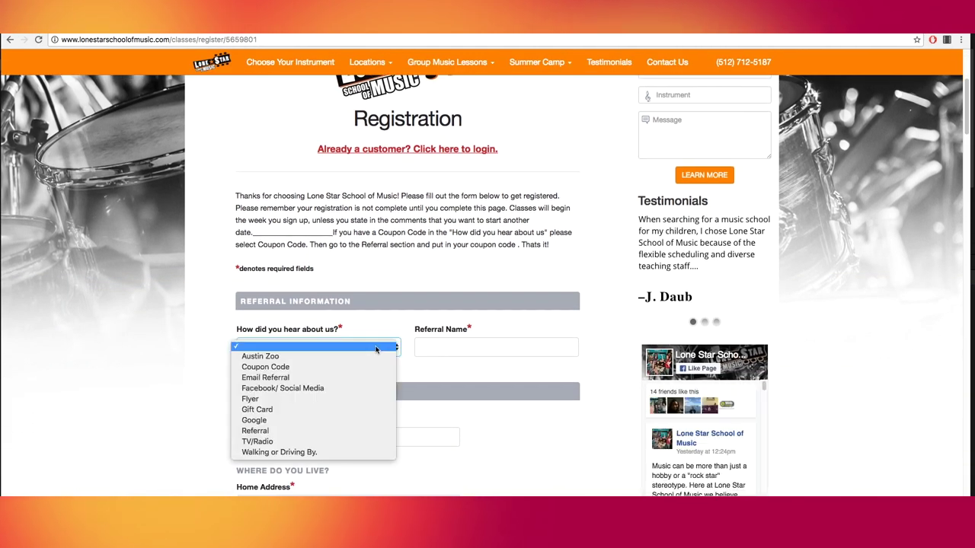
left_click(348, 387)
left_click(444, 353)
scroll(444, 354, "down", 1)
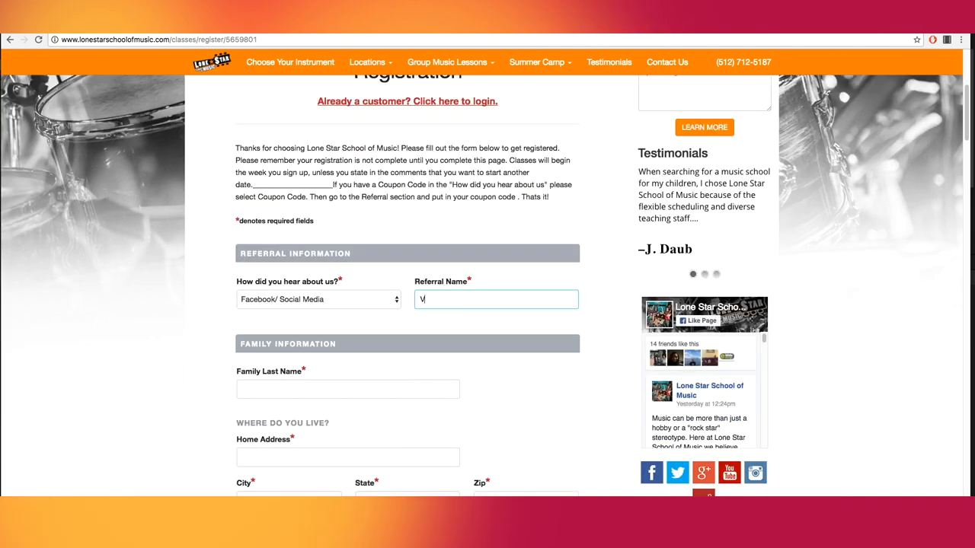
type("Vic")
key("Tab")
scroll(132, 313, "down", 2)
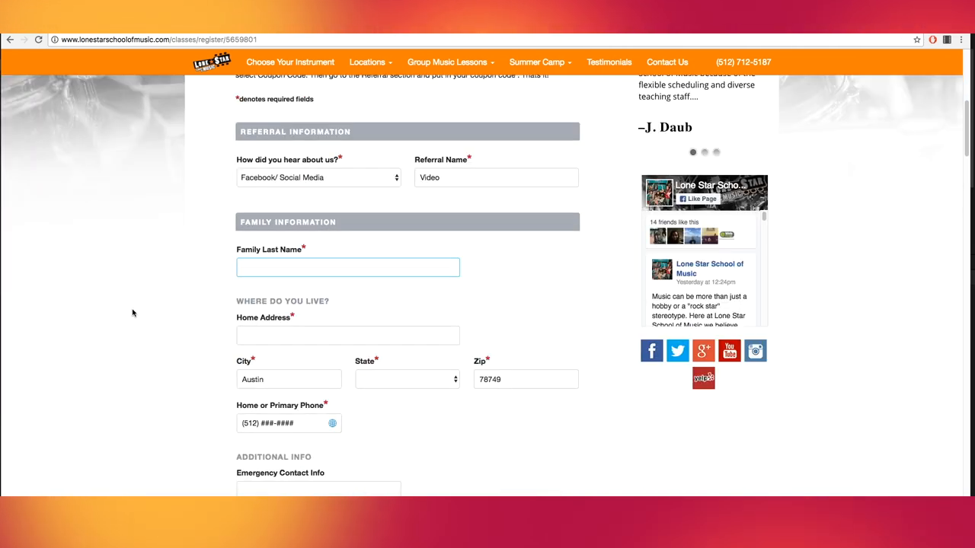
type("elody")
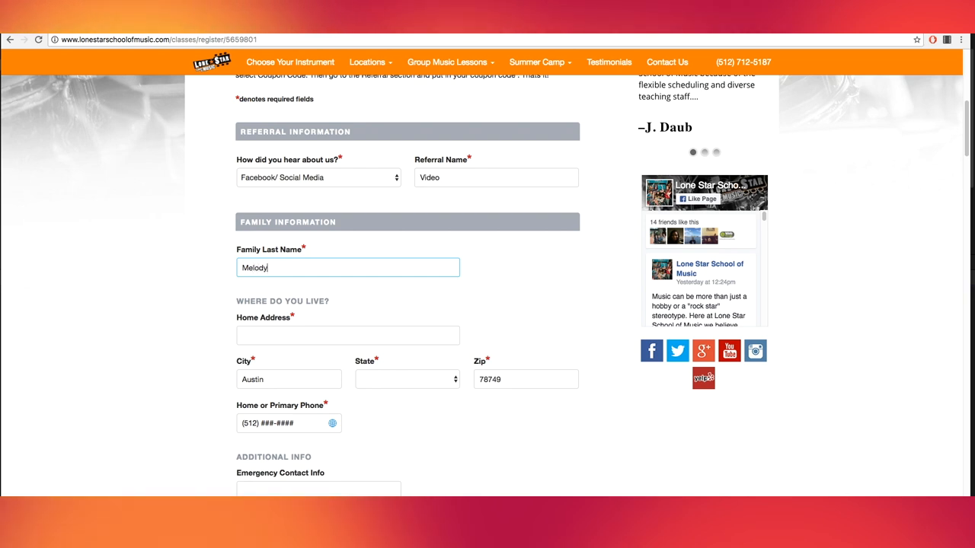
key("Tab")
type("123 ")
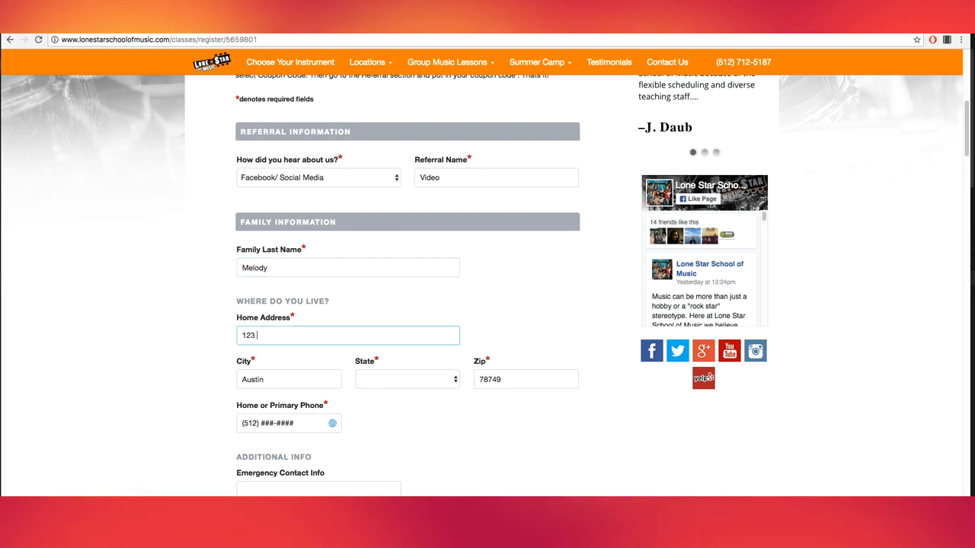
type("Harmon")
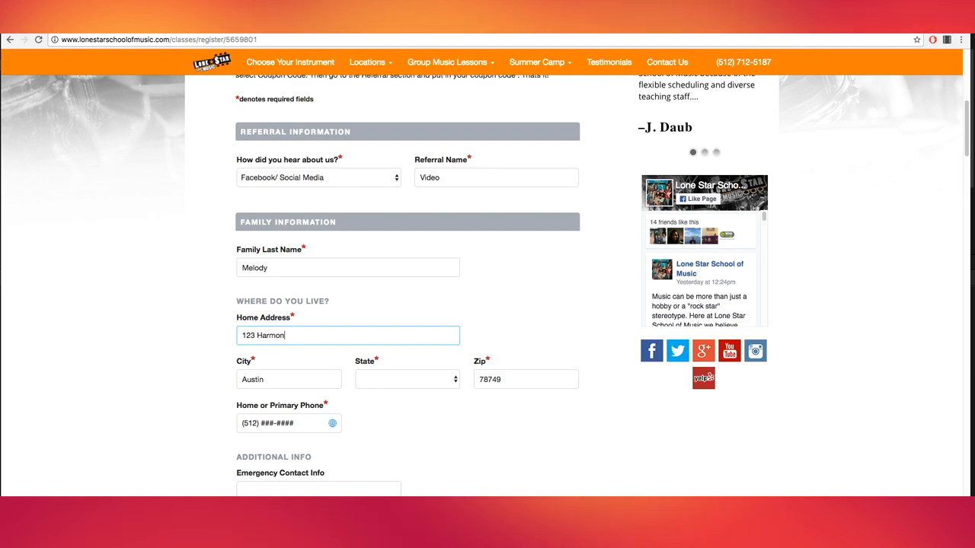
type("y Lane")
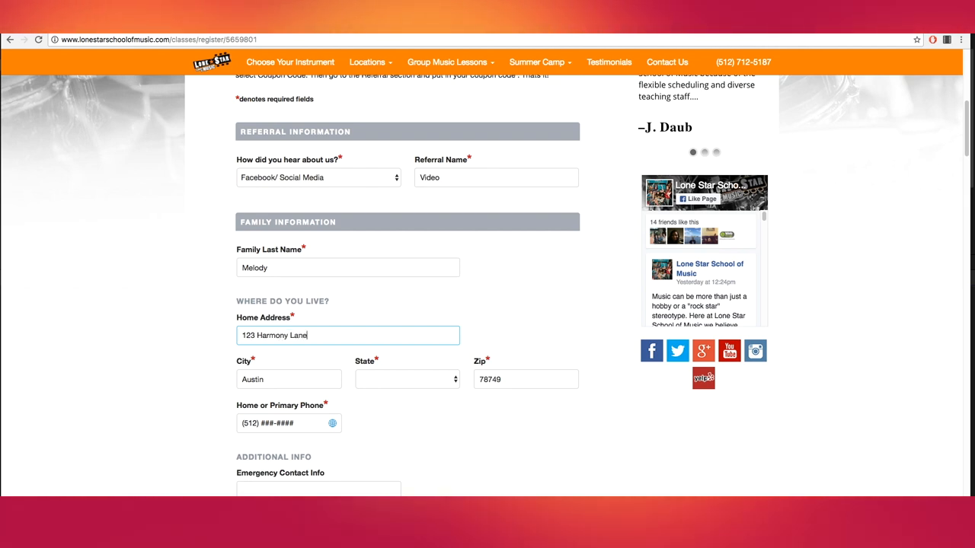
scroll(396, 335, "down", 2)
left_click(396, 281)
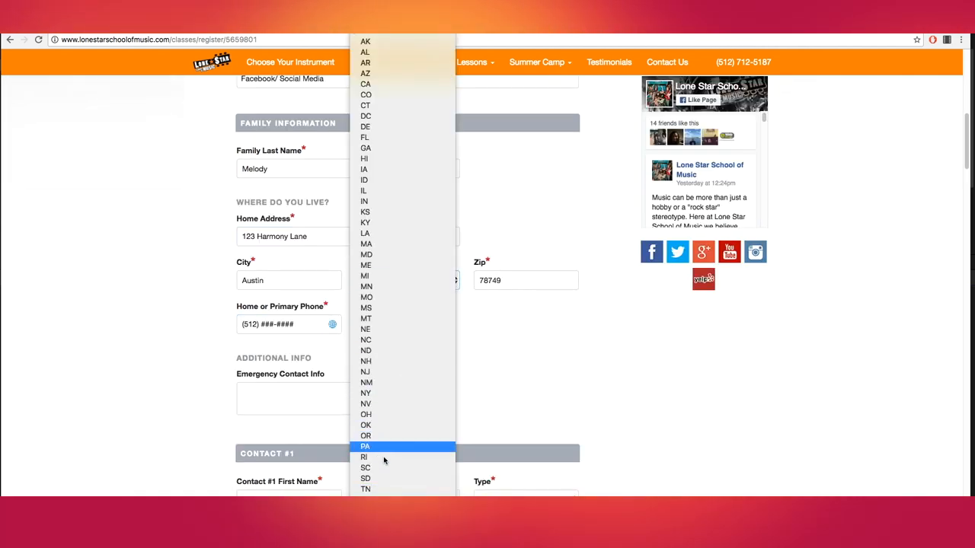
scroll(403, 447, "down", 3)
left_click(403, 455)
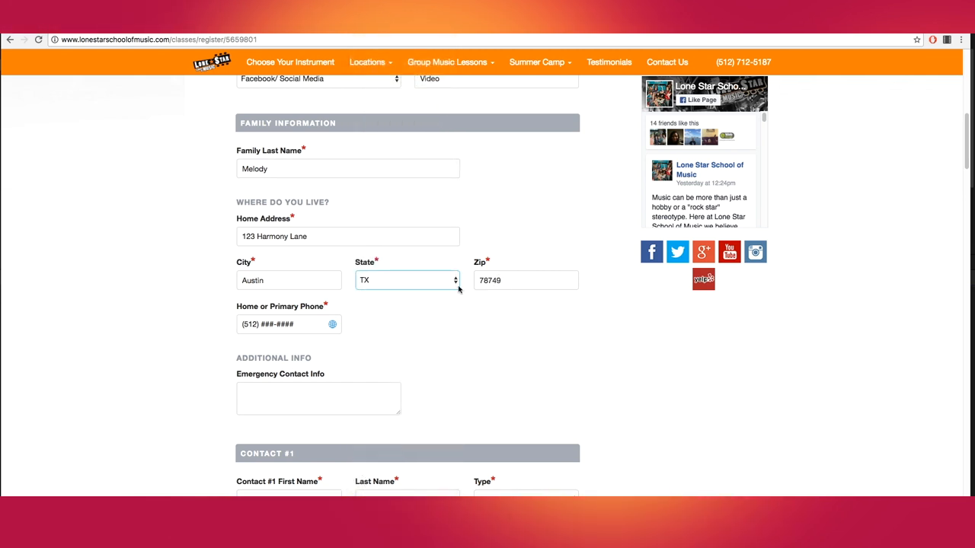
key("Tab")
key("Tab")
type("55555")
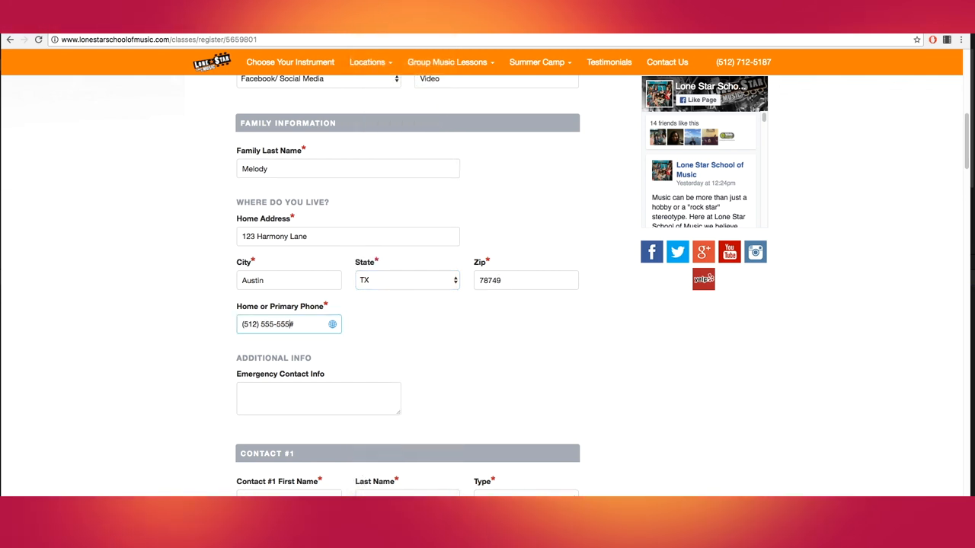
key("Tab")
key("Tab")
type("Jane")
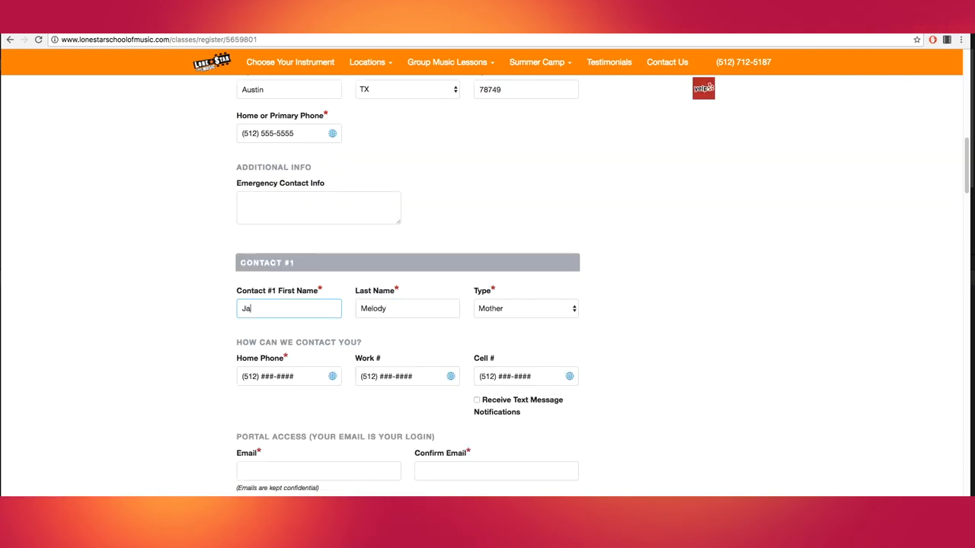
key("Tab")
key("Tab")
key("Tab")
type("5555555")
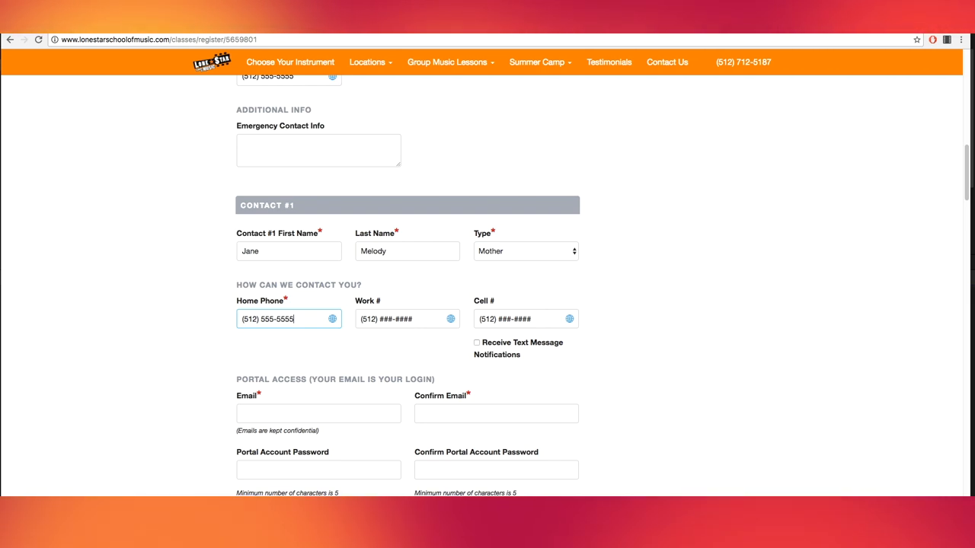
scroll(281, 360, "down", 1)
Enter and confirm Contact #1's portal login email and a matching five-character password.
left_click(318, 318)
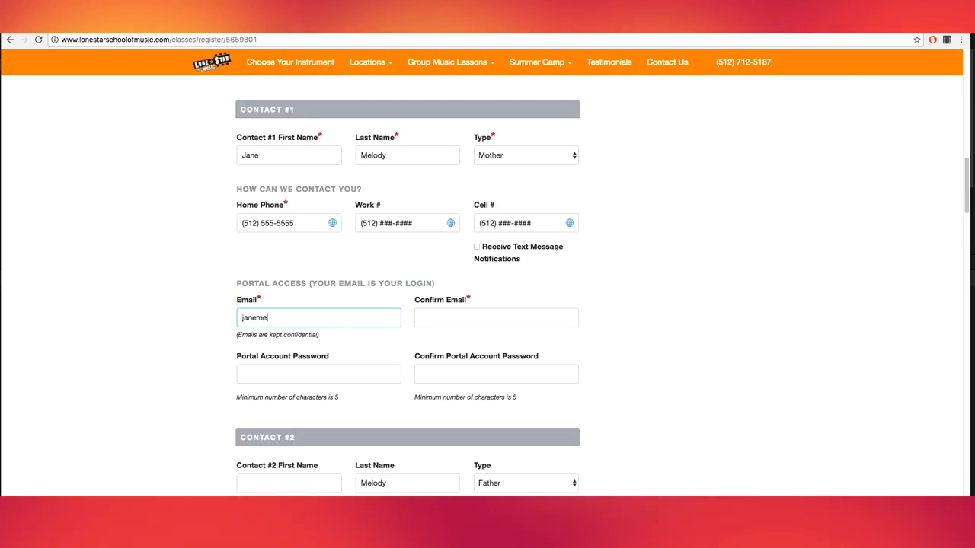
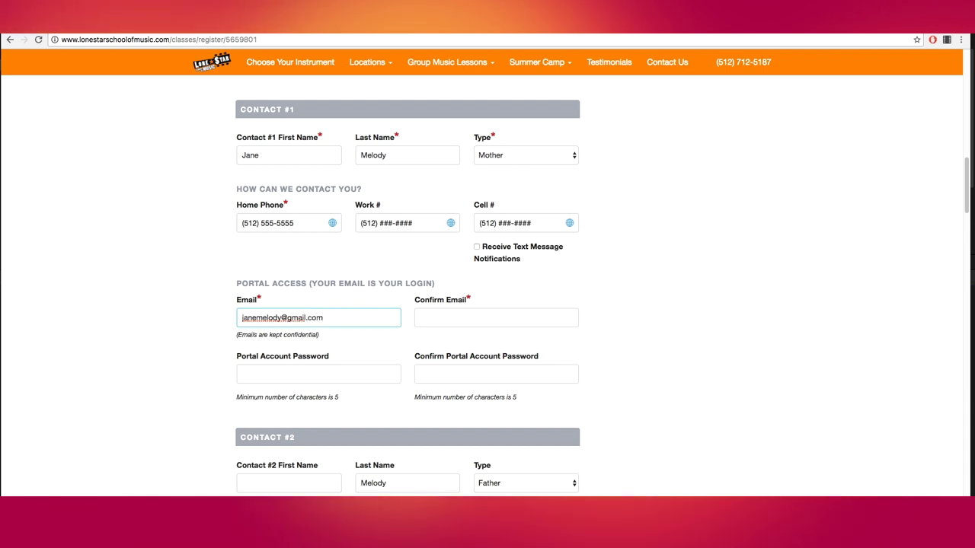
key("Tab")
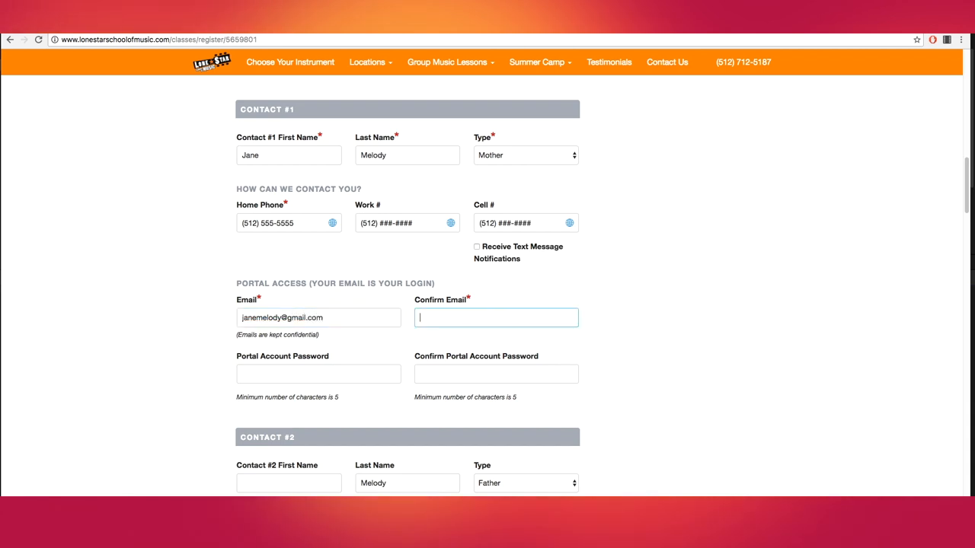
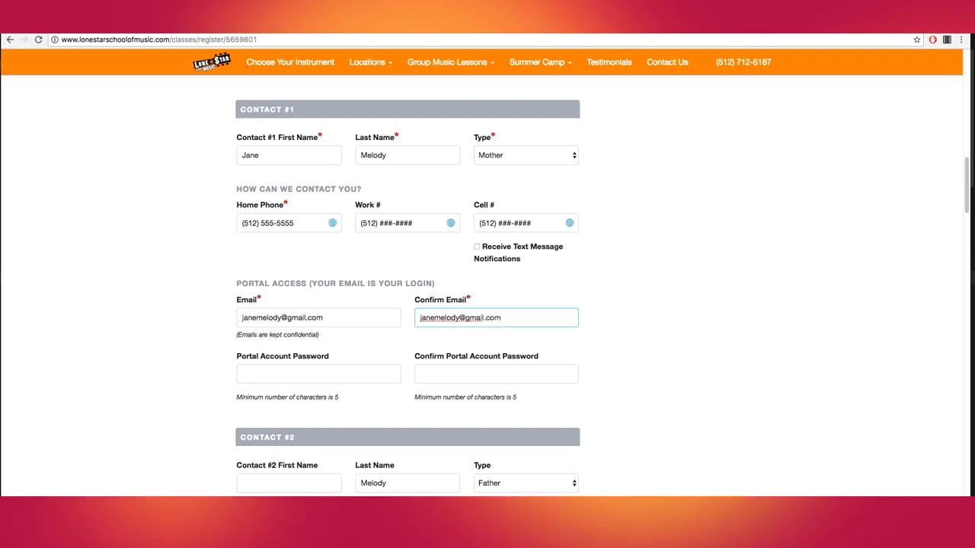
key("Tab")
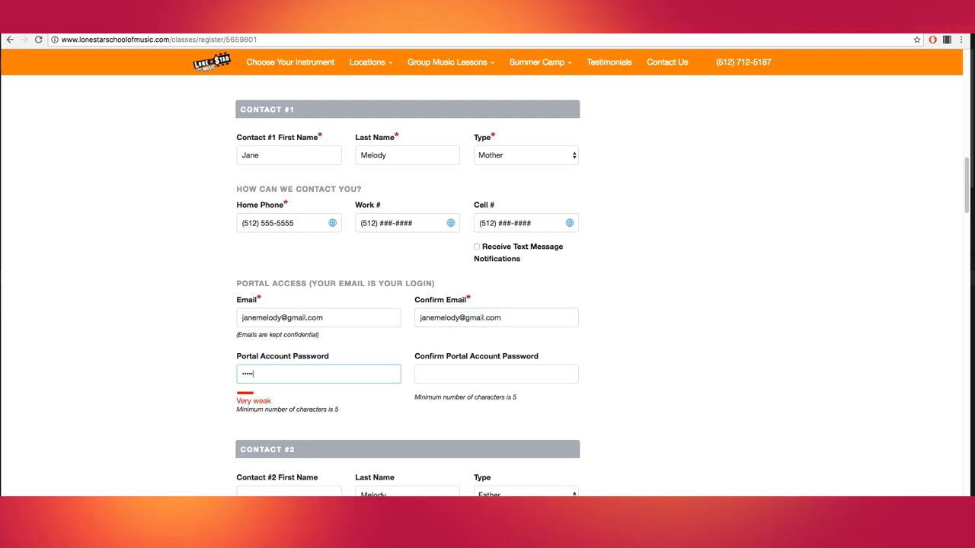
key("Tab")
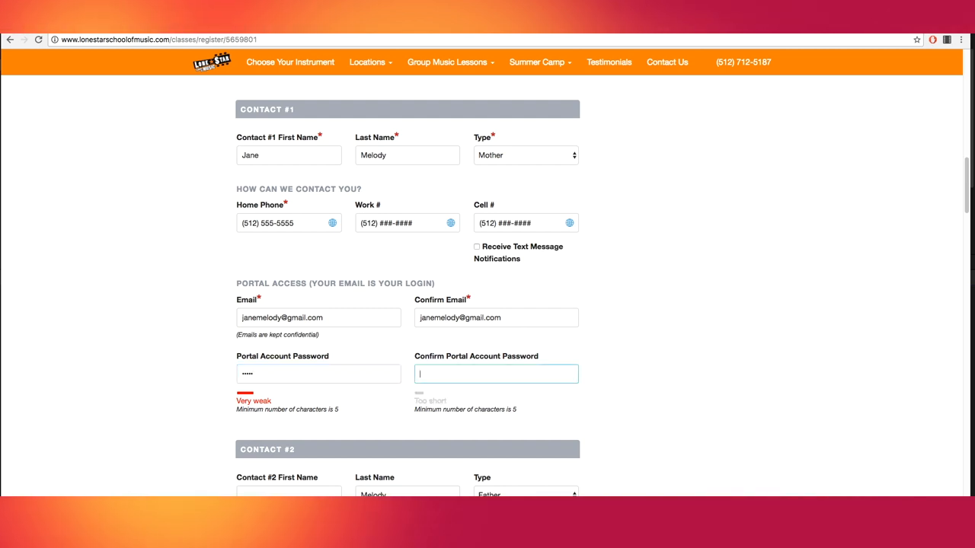
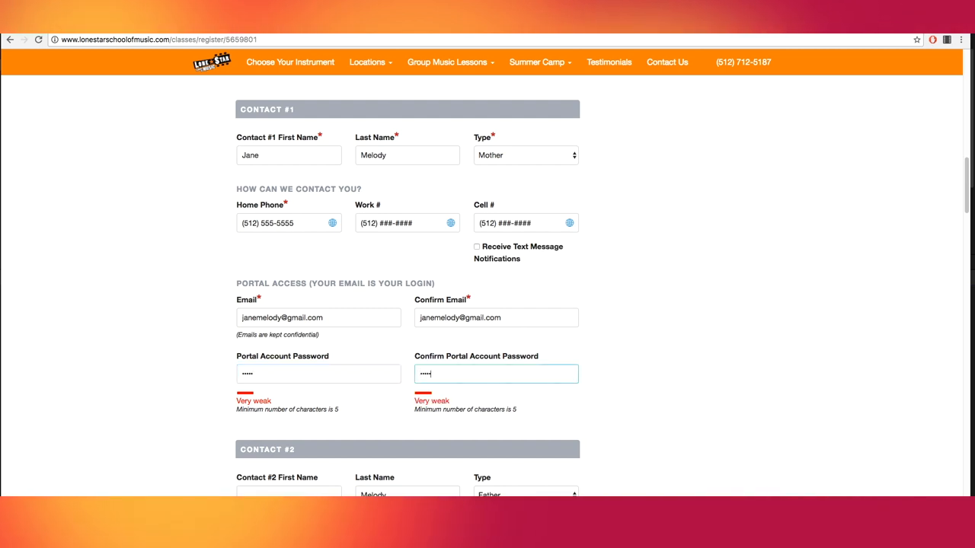
Name the second contact Joe and enter and confirm his email, then reach the student's first name.
key("Tab")
type("Joe")
key("Tab")
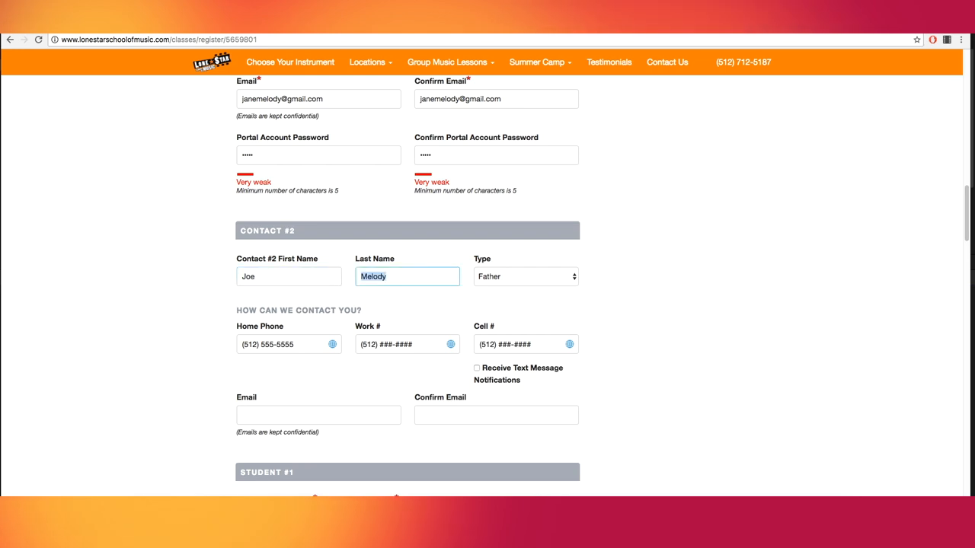
key("Tab")
key("Tab")
key("Tab")
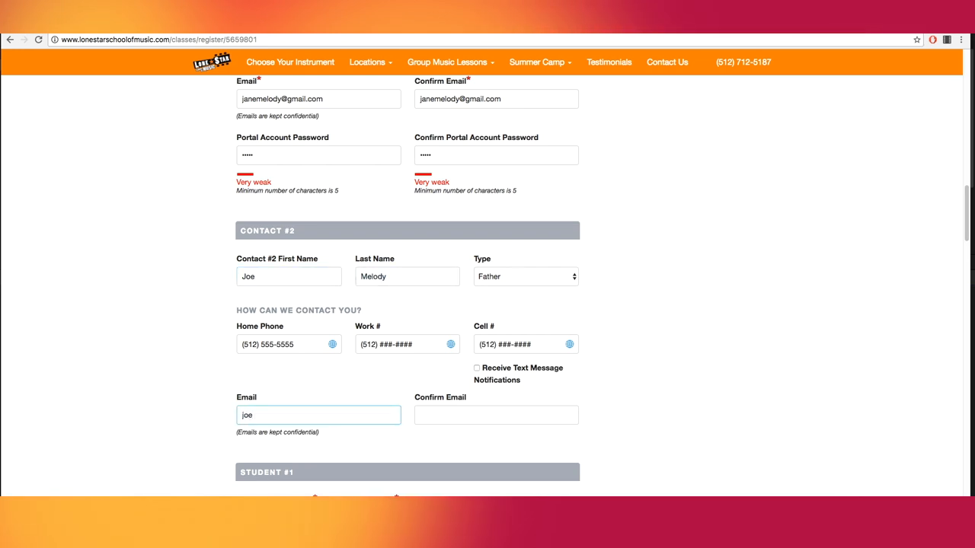
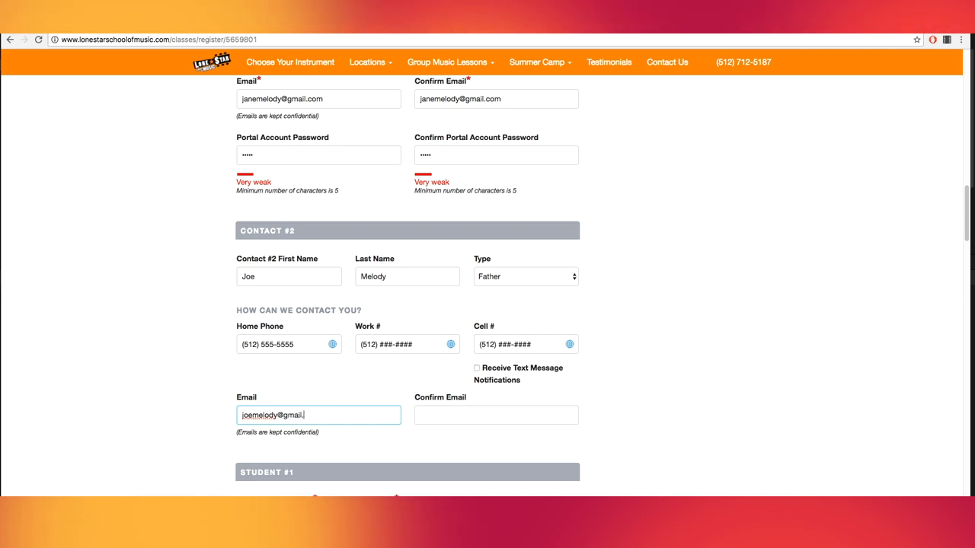
key("Tab")
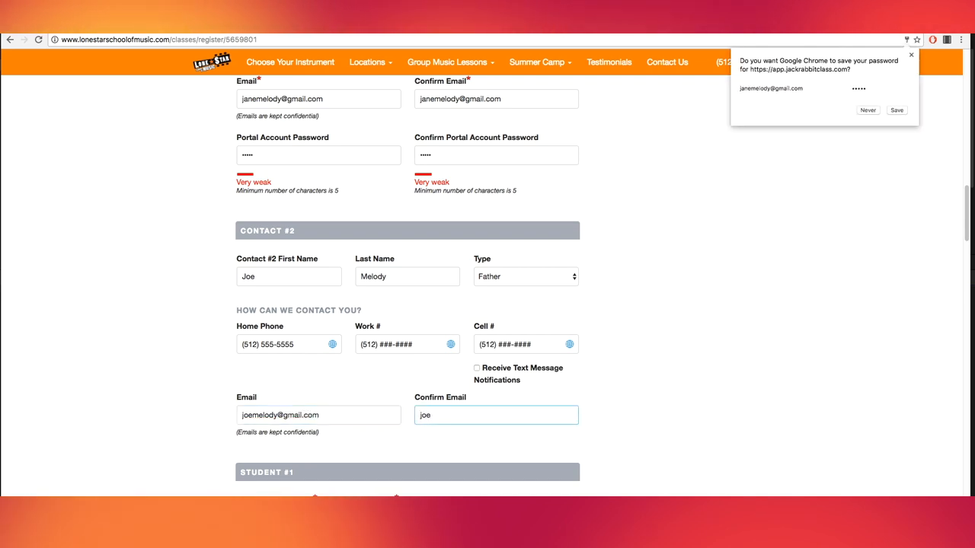
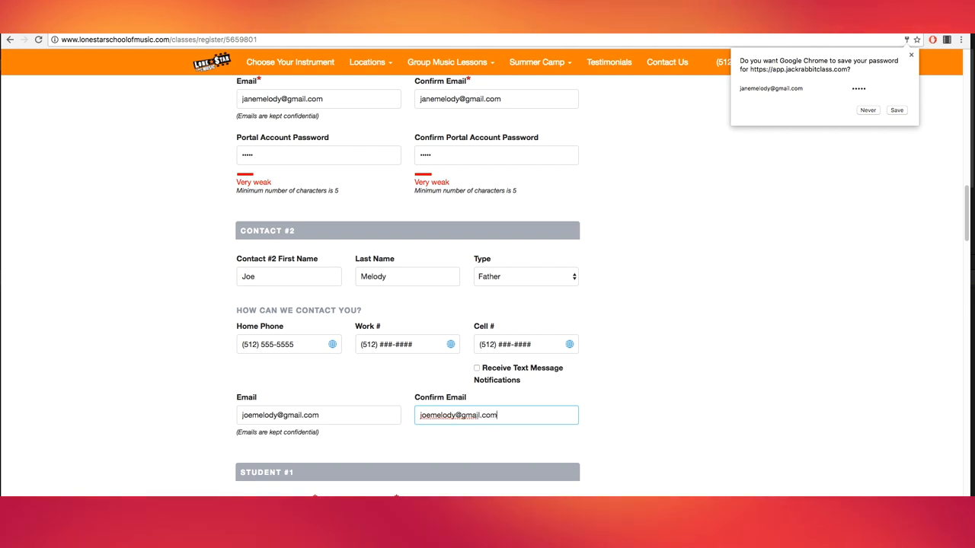
key("Tab")
type("Jim")
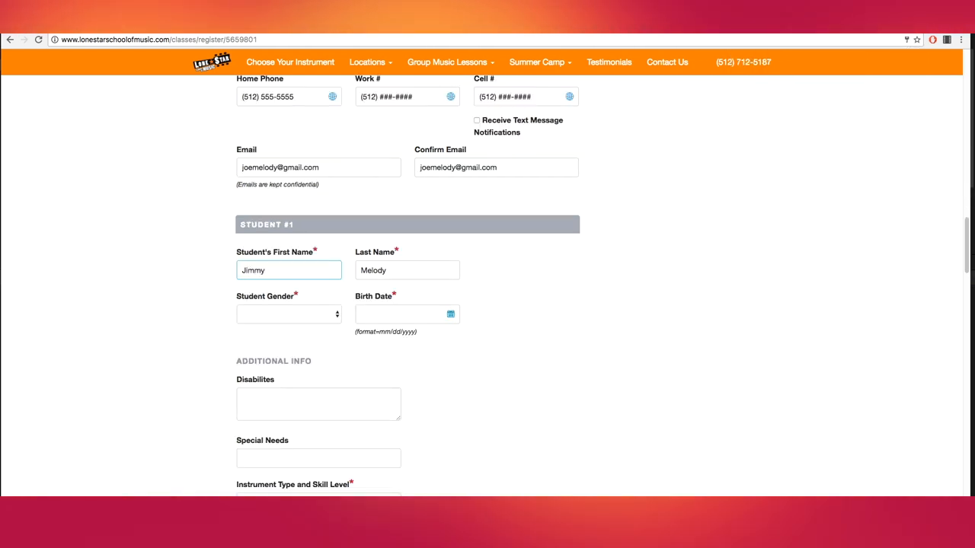
key("Tab")
key("Tab")
key("m")
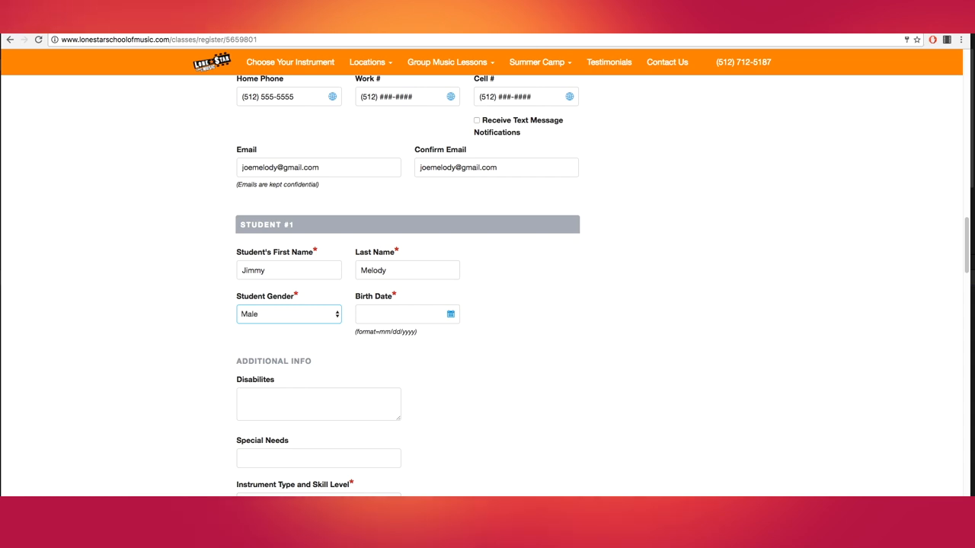
key("Tab")
type("1")
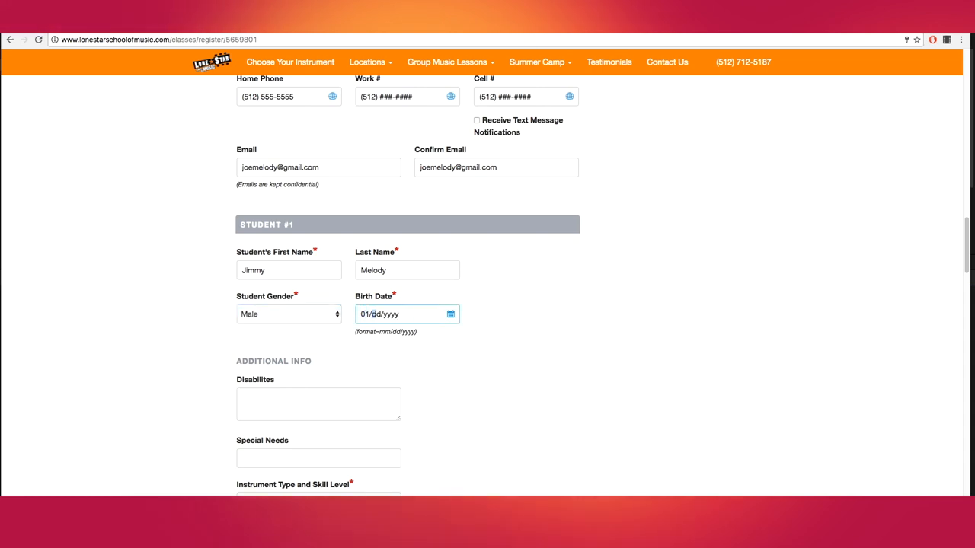
type("0")
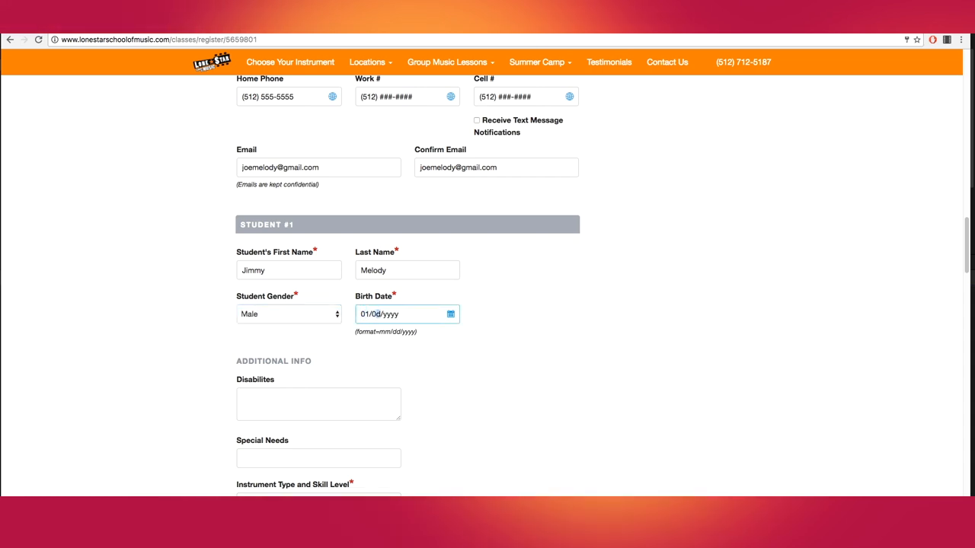
type("995")
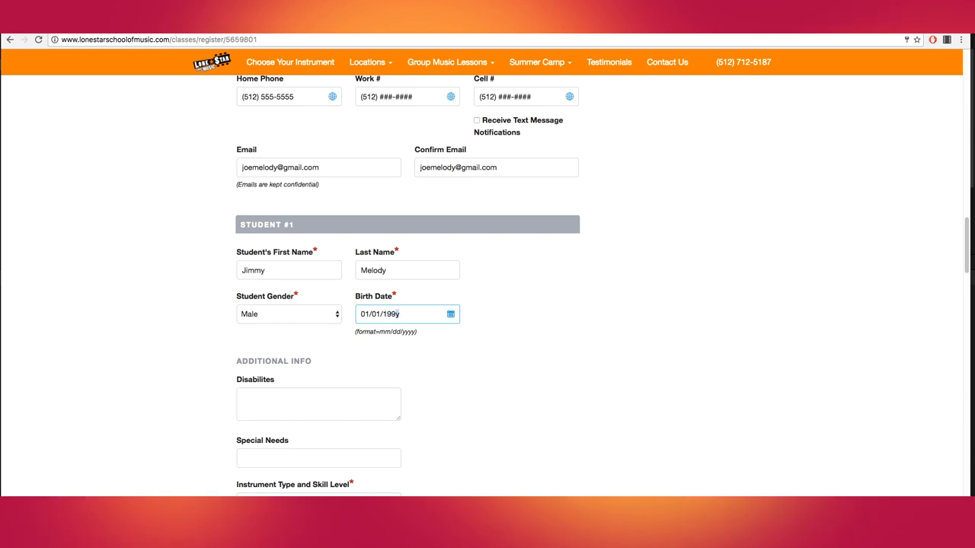
List the student's instrument as Guitar, Beginner and T-shirt size S.
key("Tab")
type("G")
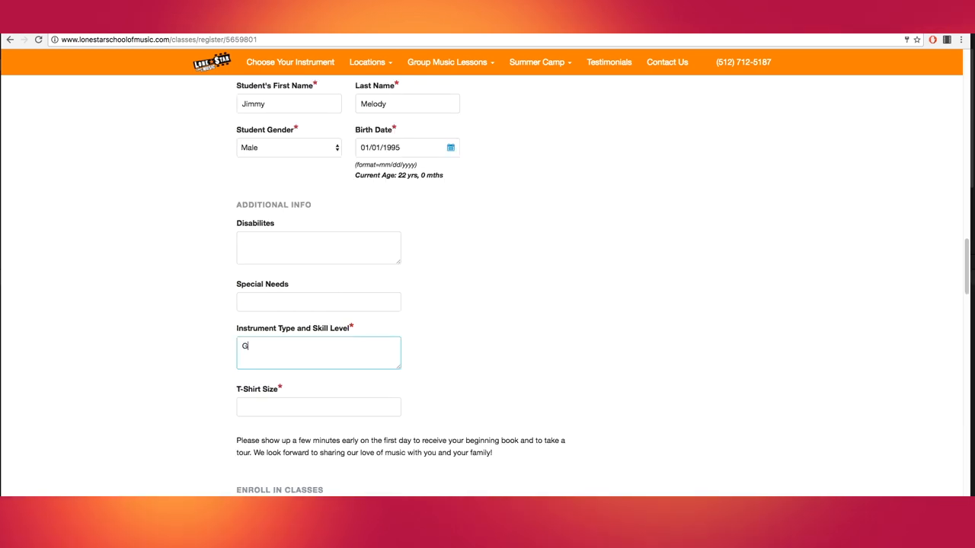
type("uitar")
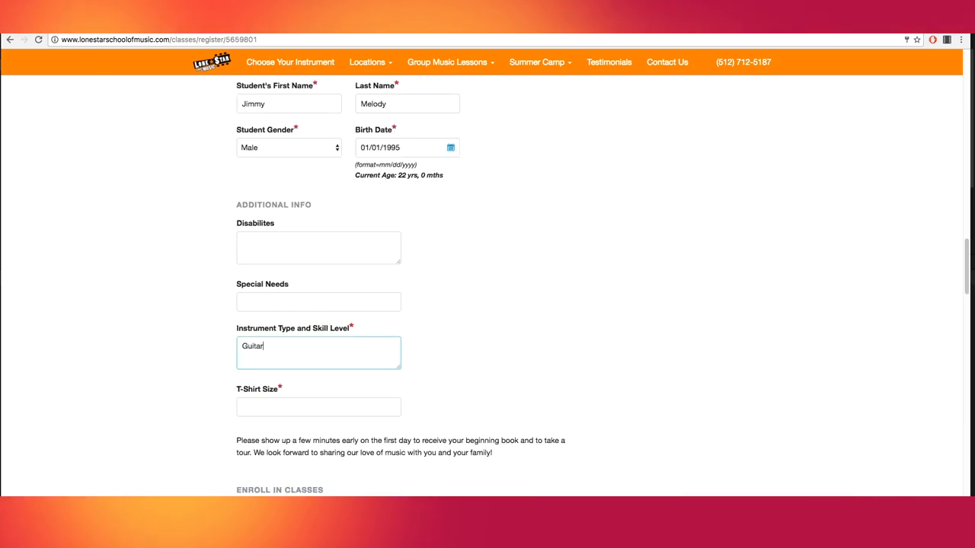
type(", Begi")
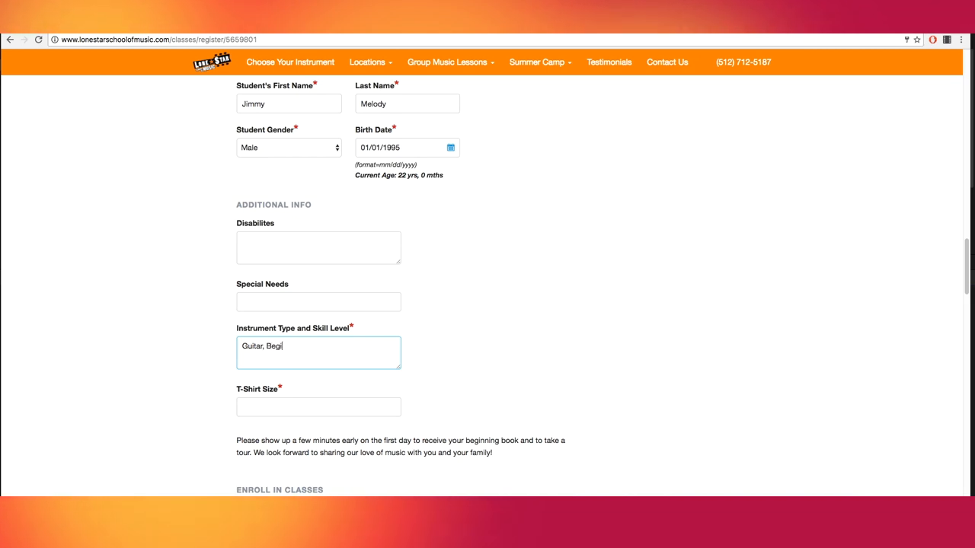
type("nner")
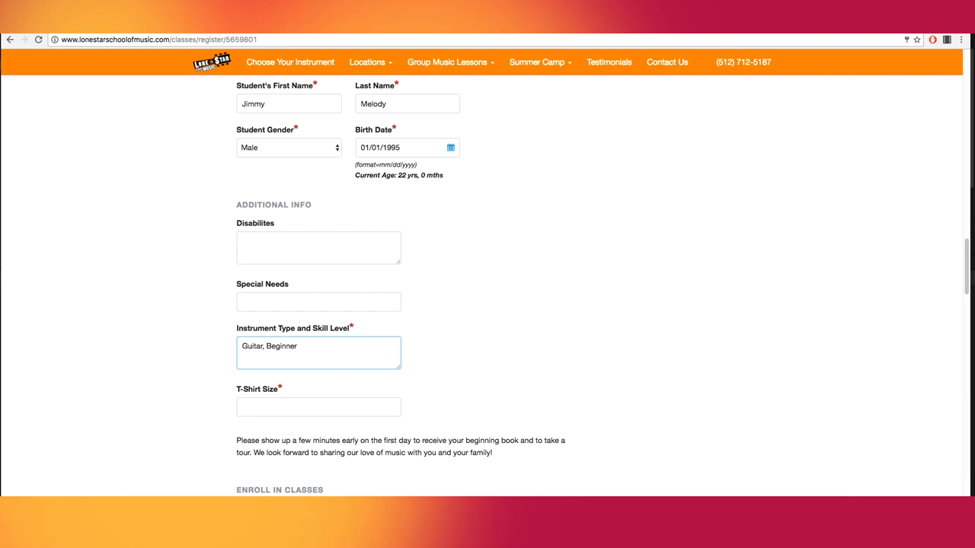
key("Tab")
type("S")
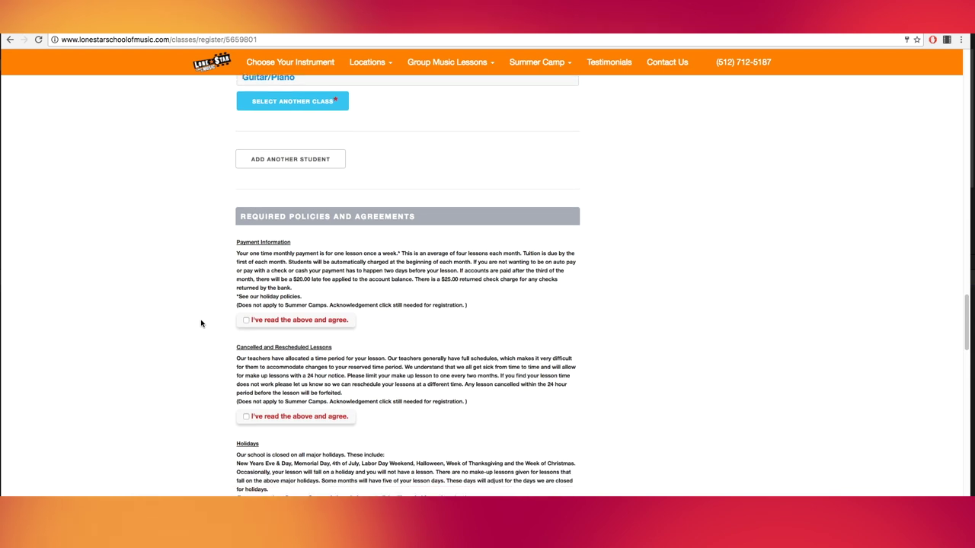
scroll(202, 323, "down", 1)
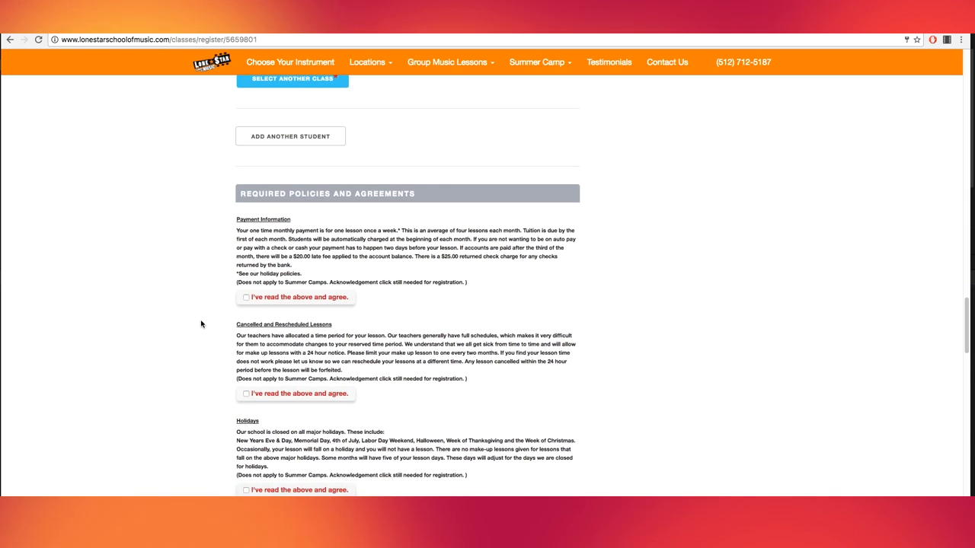
Tick the 'I've read the above and agree' boxes for every required policy.
left_click(246, 297)
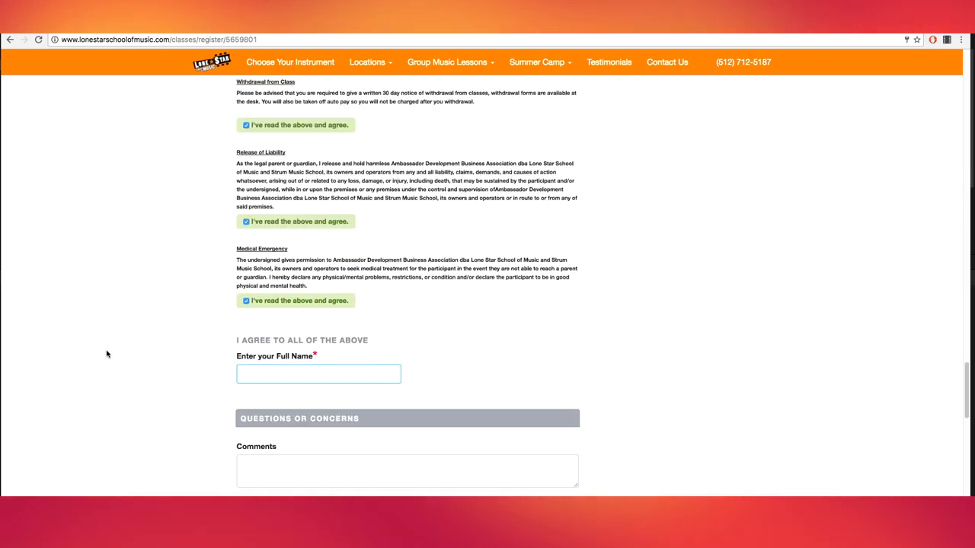